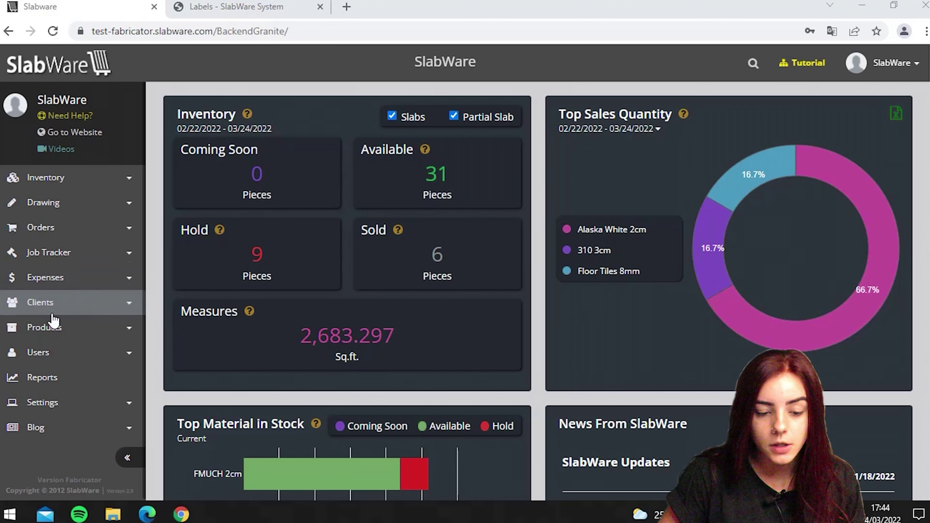
Step: Open SlabWare's Printer Label settings page, currently showing label type A4 and company name SlabWare
{"action": "left_click", "coordinate": [59, 399]}
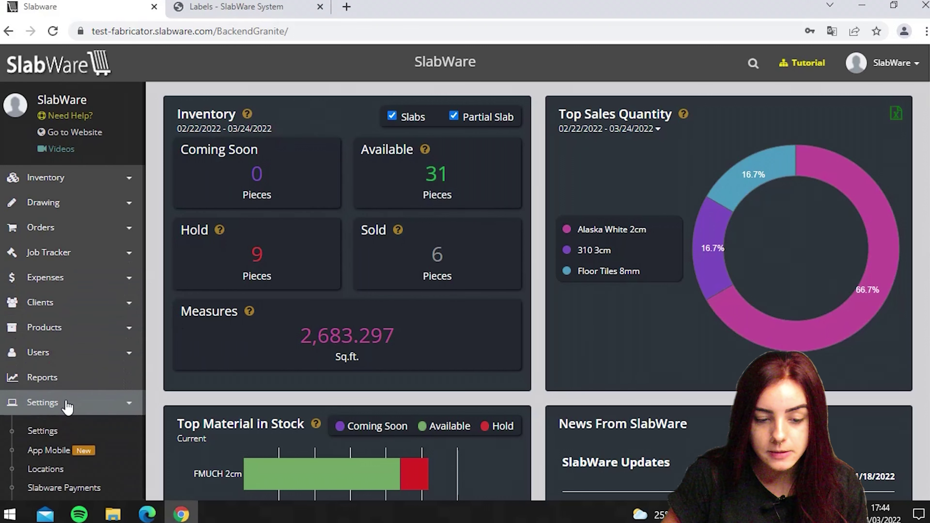
{"action": "left_click", "coordinate": [47, 430]}
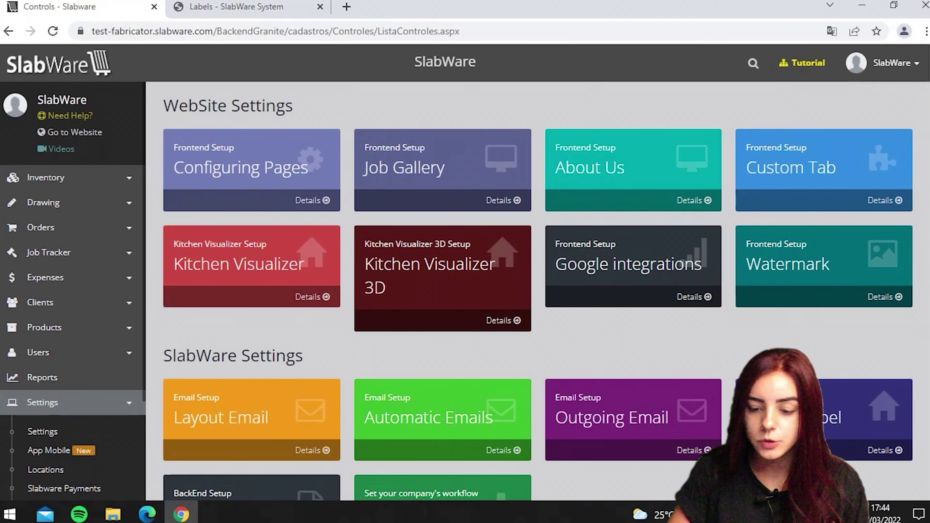
{"action": "left_click", "coordinate": [805, 417]}
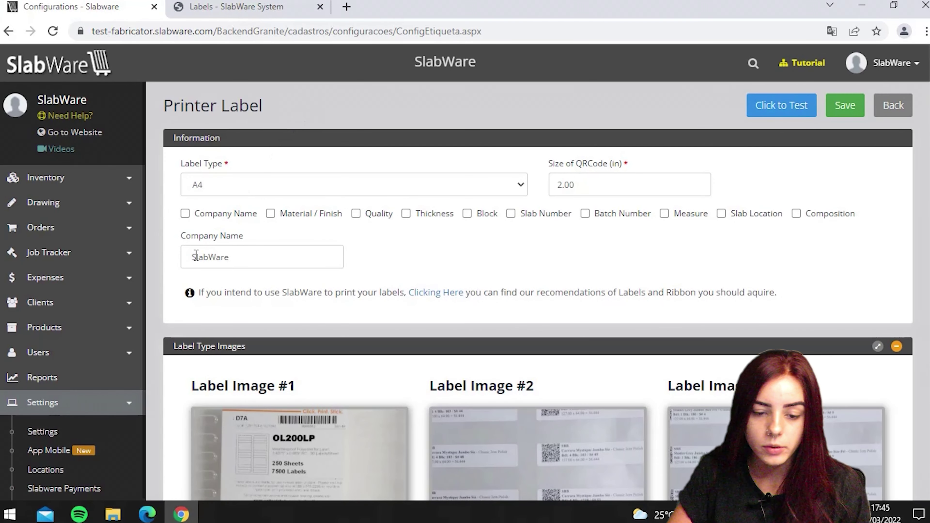
{"action": "left_click_drag", "start_coordinate": [229, 258], "coordinate": [196, 258]}
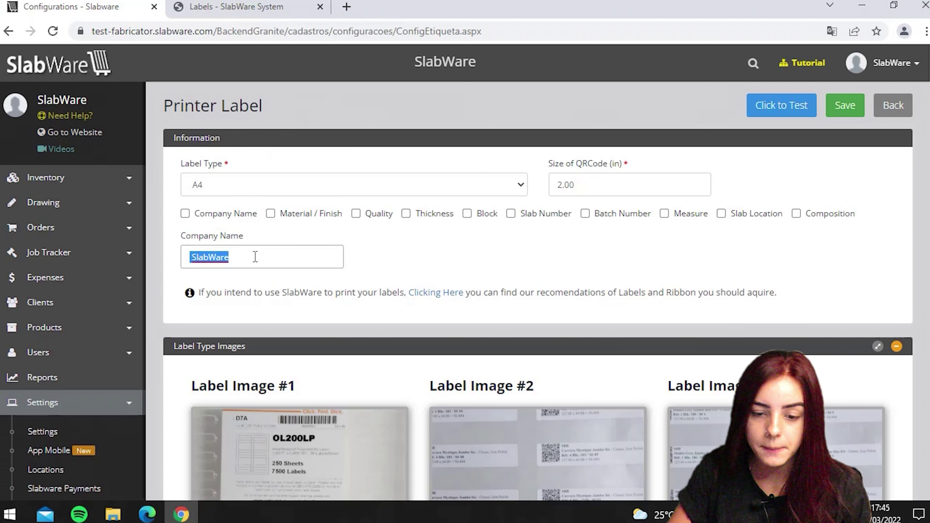
{"action": "double_click", "coordinate": [578, 183]}
{"action": "left_click", "coordinate": [579, 183]}
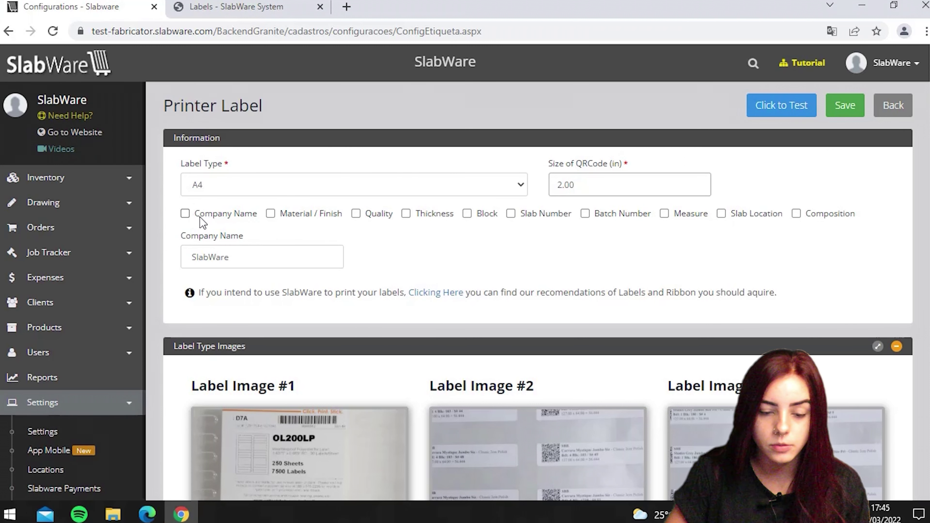
Step: Tick Company Name, Material / Finish, Quality, Thickness, slab number, Measure and Composition, keeping label type A4
{"action": "left_click", "coordinate": [186, 213]}
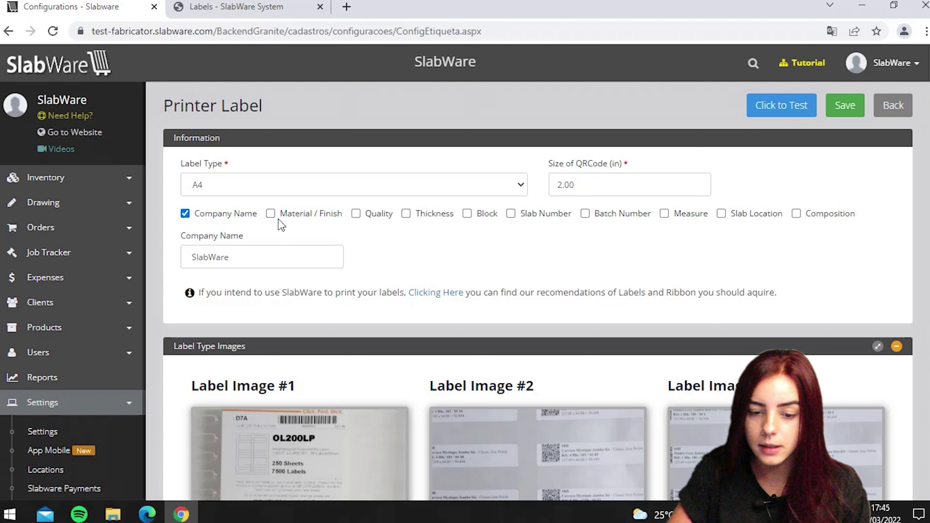
{"action": "left_click", "coordinate": [270, 214]}
{"action": "left_click", "coordinate": [356, 214]}
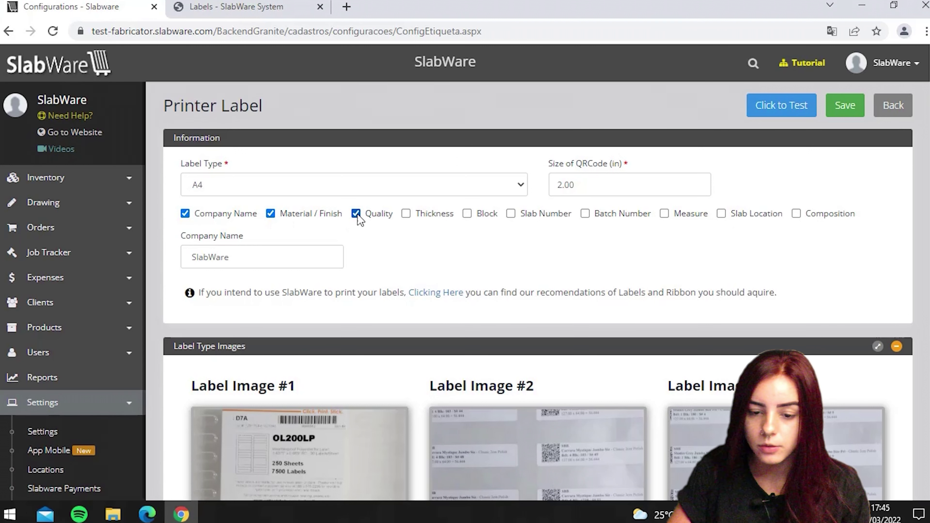
{"action": "left_click", "coordinate": [405, 213]}
{"action": "left_click", "coordinate": [511, 214]}
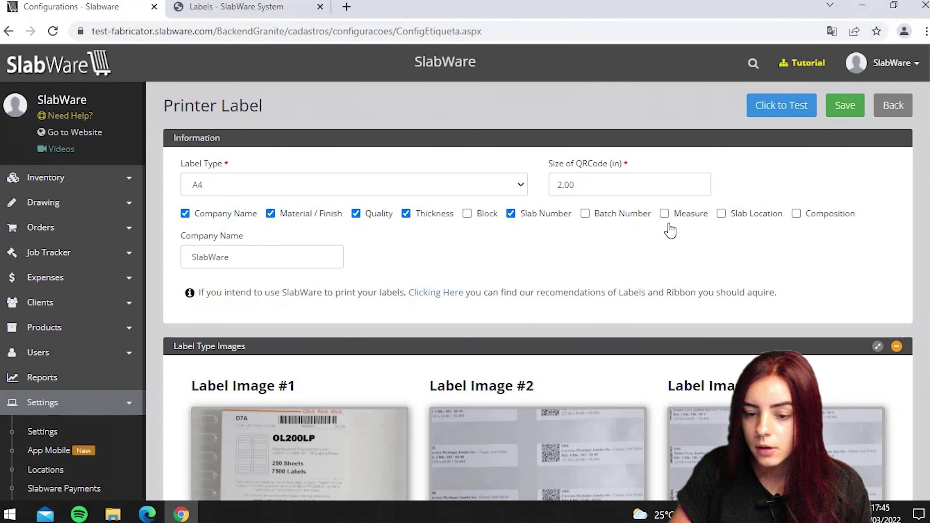
{"action": "left_click", "coordinate": [664, 214]}
{"action": "left_click", "coordinate": [796, 214]}
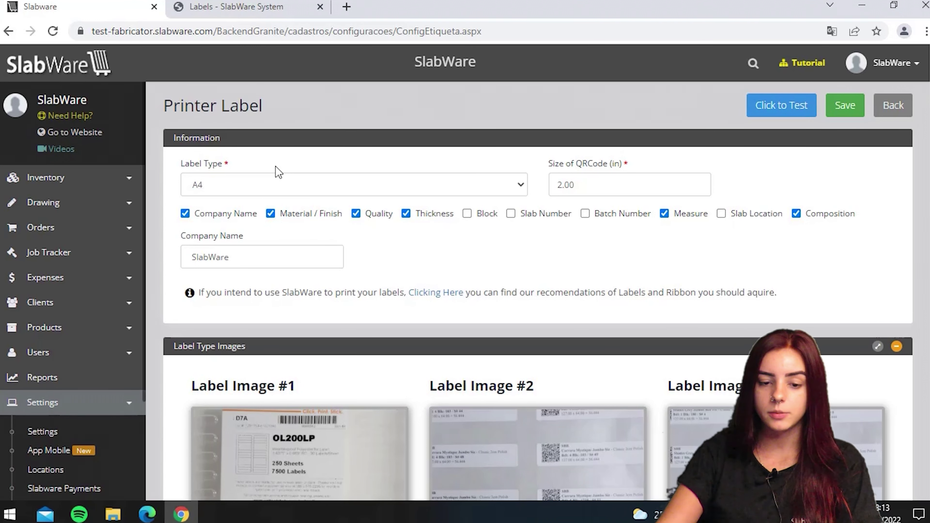
{"action": "left_click", "coordinate": [276, 184]}
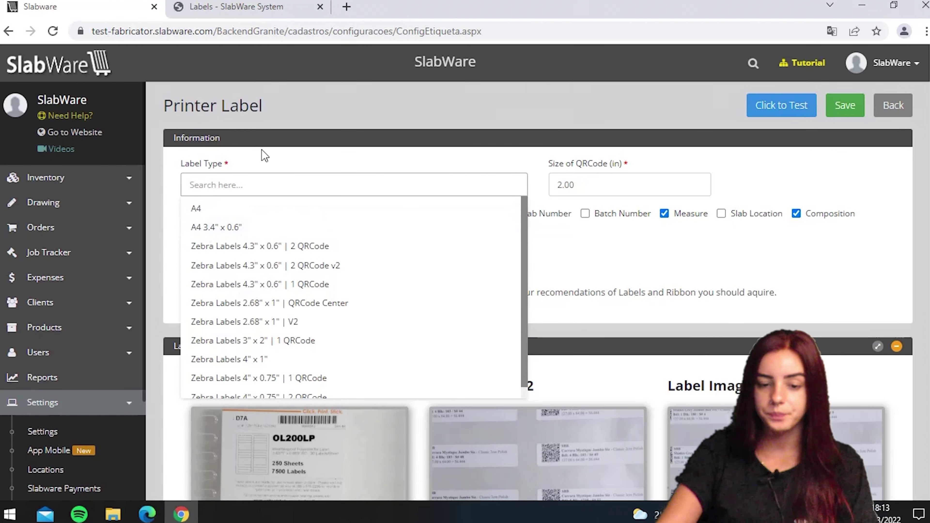
{"action": "left_click", "coordinate": [274, 160]}
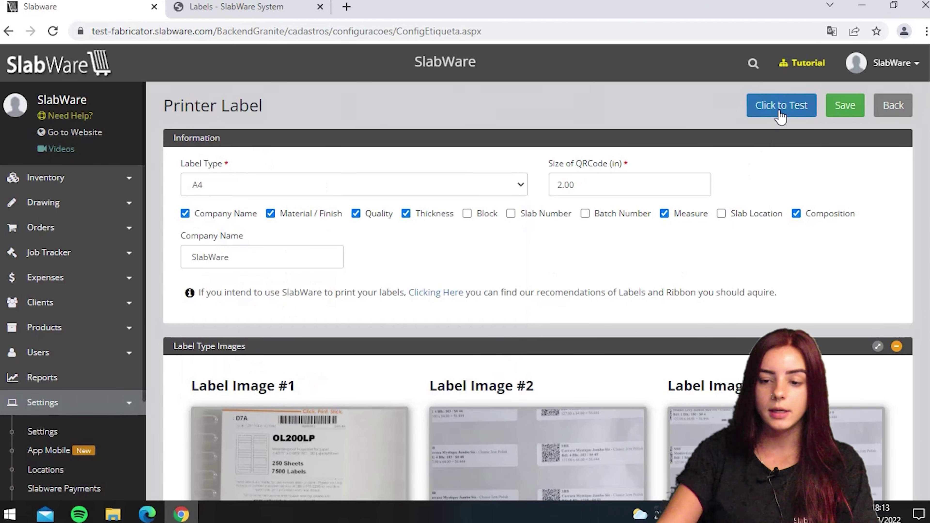
Step: Preview a test QR-code label with the chosen fields, then reopen the Label Type list
{"action": "left_click", "coordinate": [282, 8]}
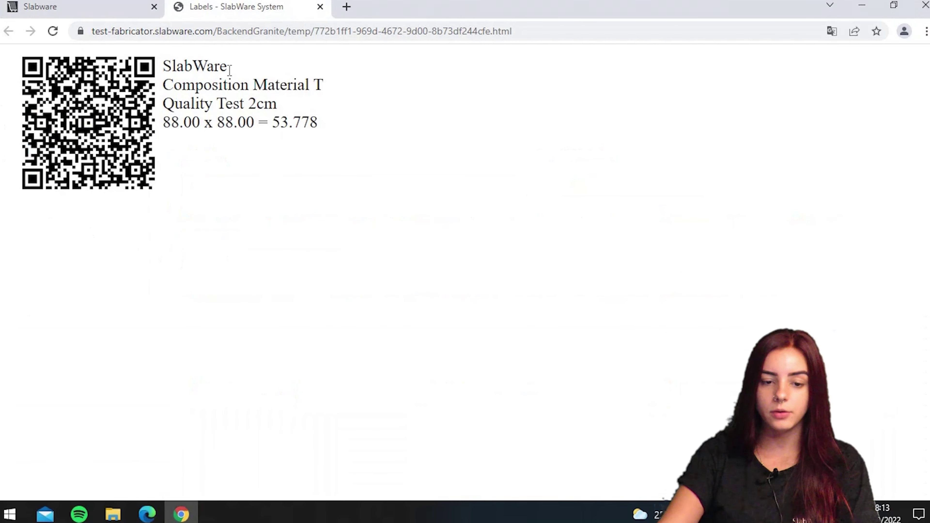
{"action": "left_click", "coordinate": [103, 11]}
{"action": "left_click", "coordinate": [250, 180]}
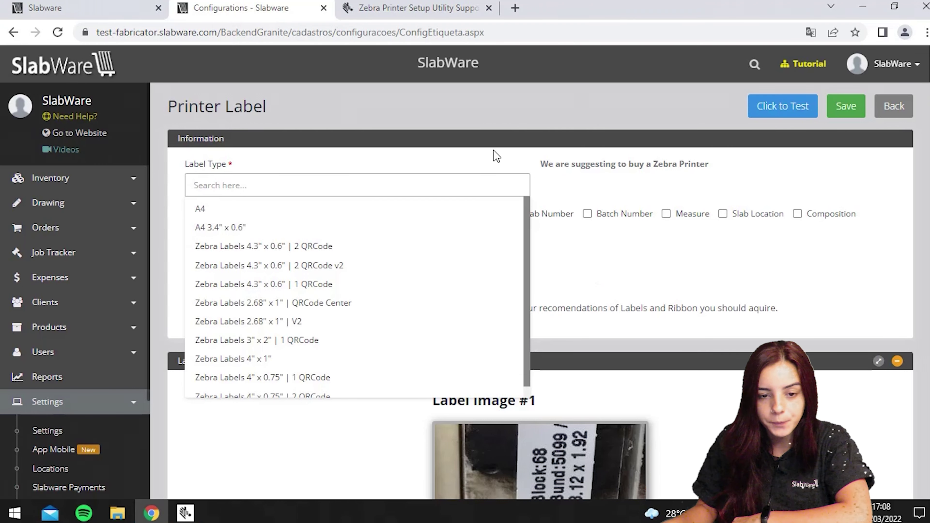
Step: Download the Zebra Setup Utilities for Windows installer, accepting the licence agreement
{"action": "left_click", "coordinate": [403, 4]}
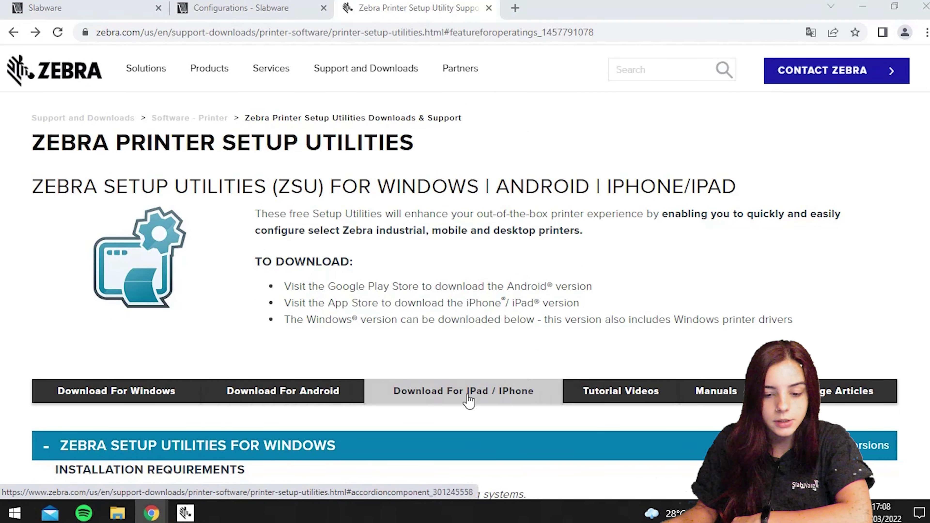
{"action": "scroll", "coordinate": [421, 392], "scroll_direction": "down", "scroll_amount": 2}
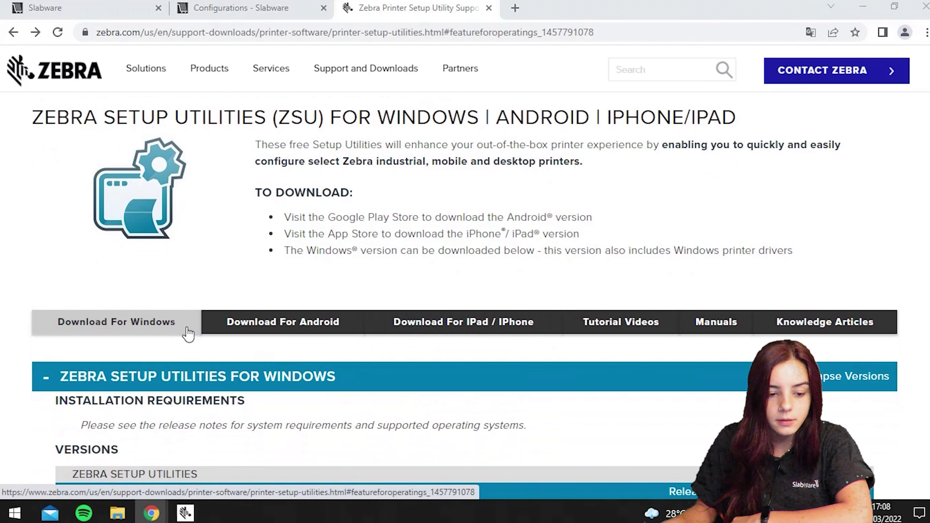
{"action": "left_click", "coordinate": [176, 332]}
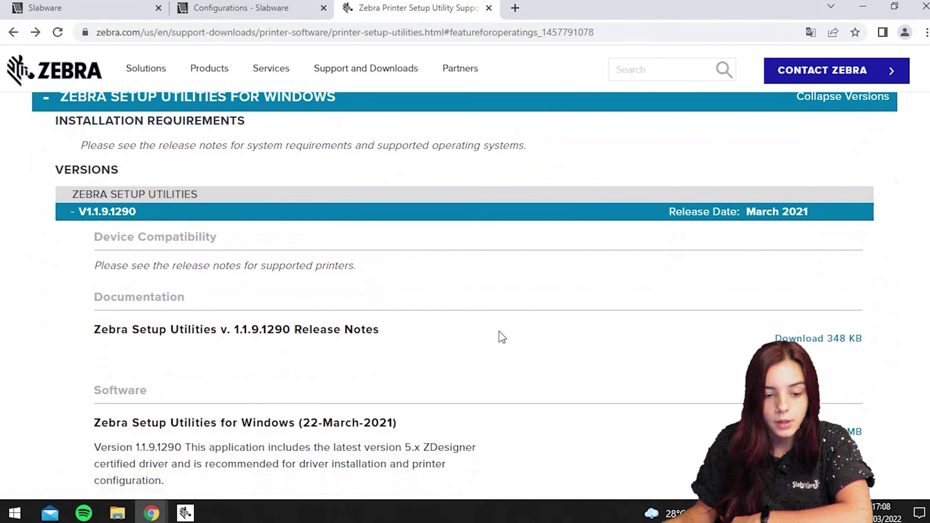
{"action": "mouse_move", "coordinate": [130, 93]}
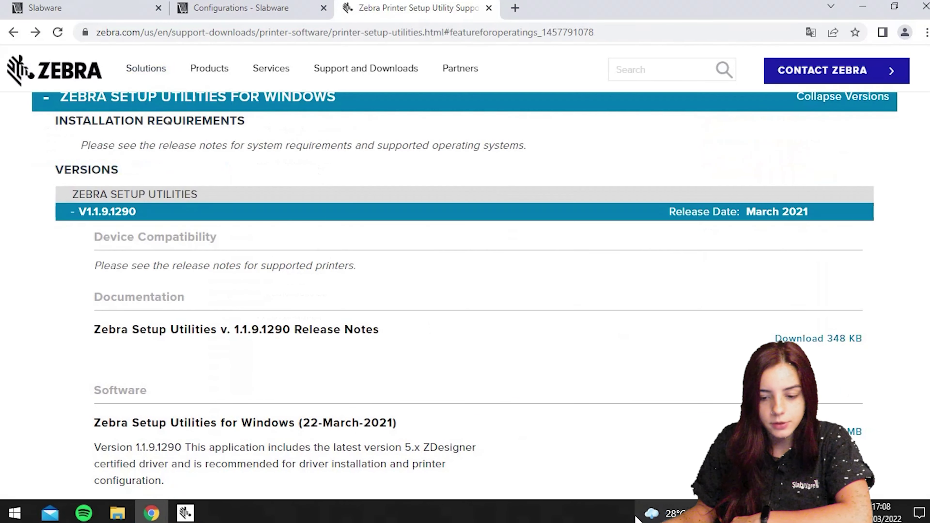
{"action": "left_click", "coordinate": [816, 432]}
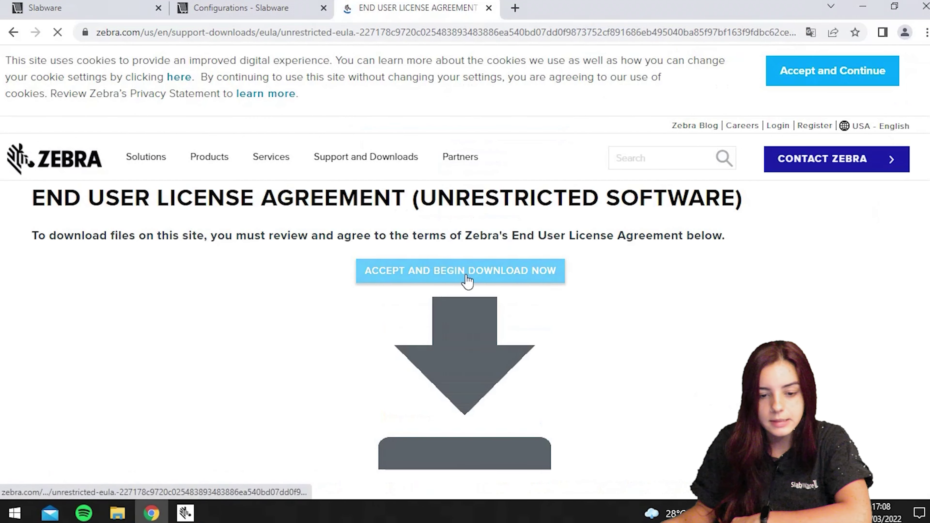
{"action": "left_click", "coordinate": [467, 279]}
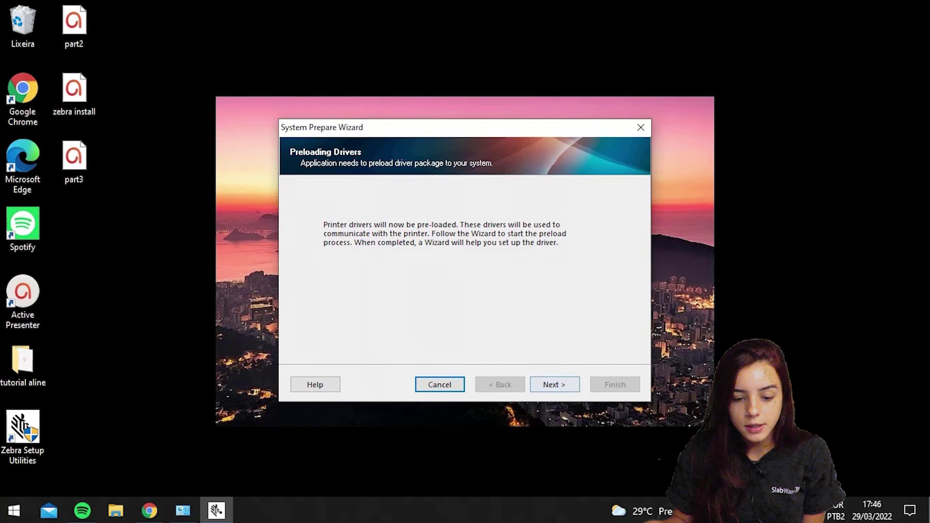
Step: Preload the printer drivers, keep USB as the connection, and launch the manual driver installation
{"action": "left_click", "coordinate": [554, 385]}
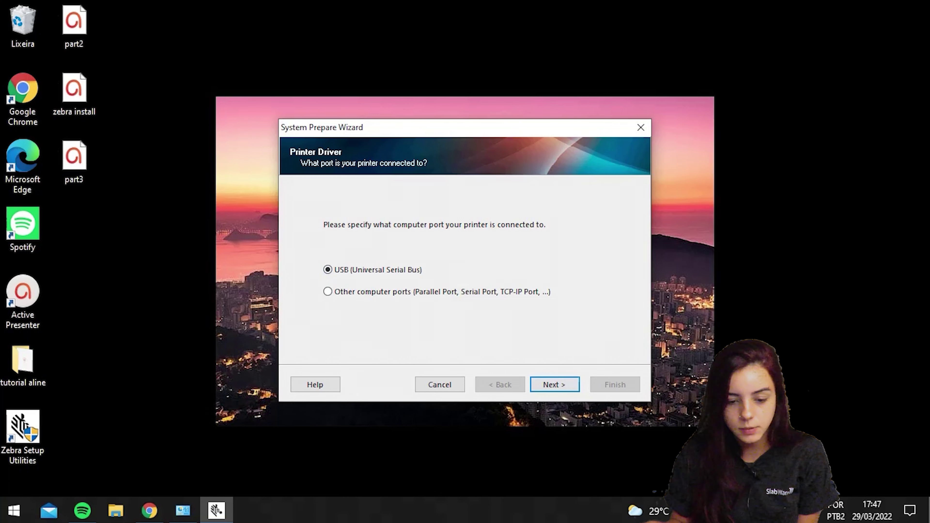
{"action": "key", "text": "Return"}
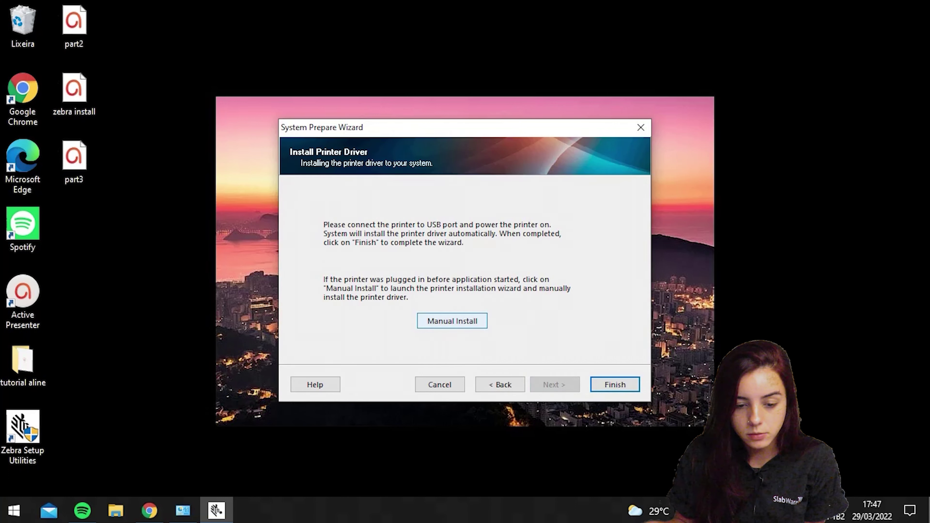
{"action": "left_click", "coordinate": [452, 321]}
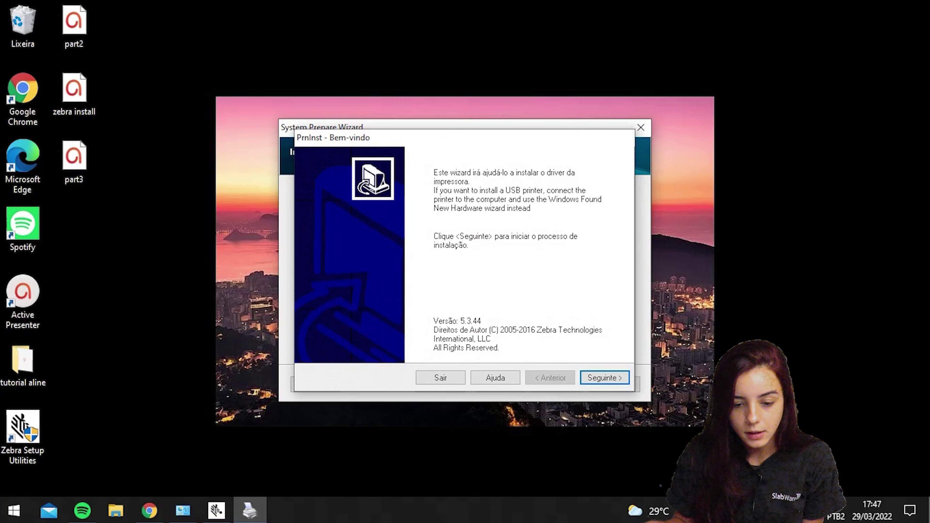
Step: Choose the ZDesigner GC420t printer model in the driver installation wizard
{"action": "key", "text": "Return"}
{"action": "key", "text": "Return"}
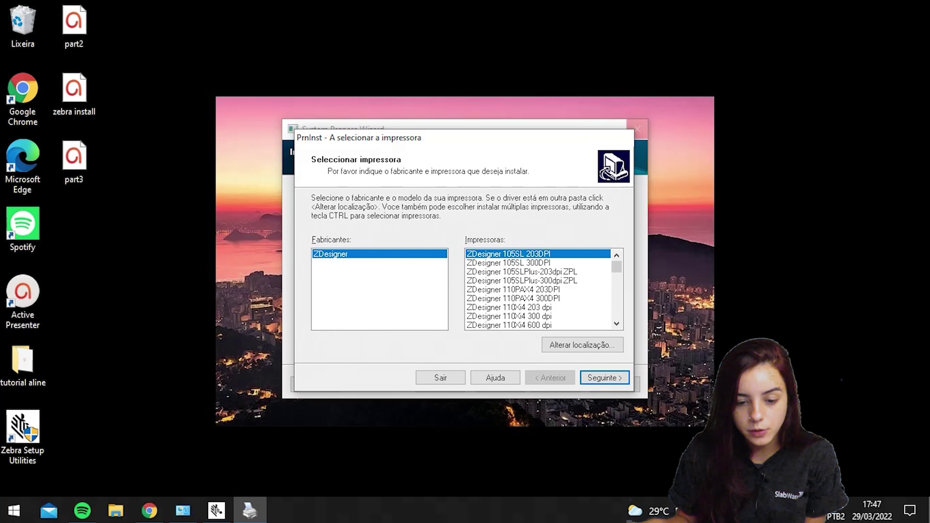
{"action": "scroll", "coordinate": [538, 289], "scroll_direction": "down", "scroll_amount": 10}
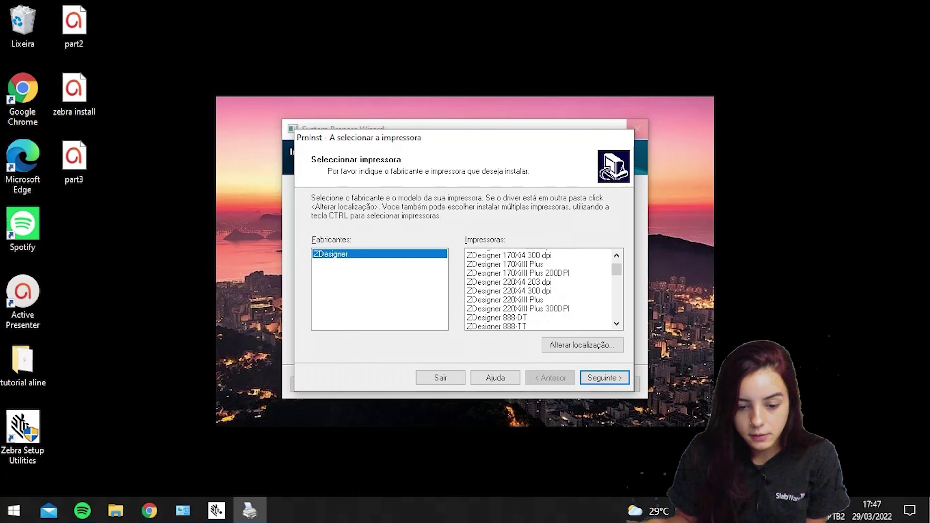
{"action": "scroll", "coordinate": [537, 289], "scroll_direction": "down", "scroll_amount": 10}
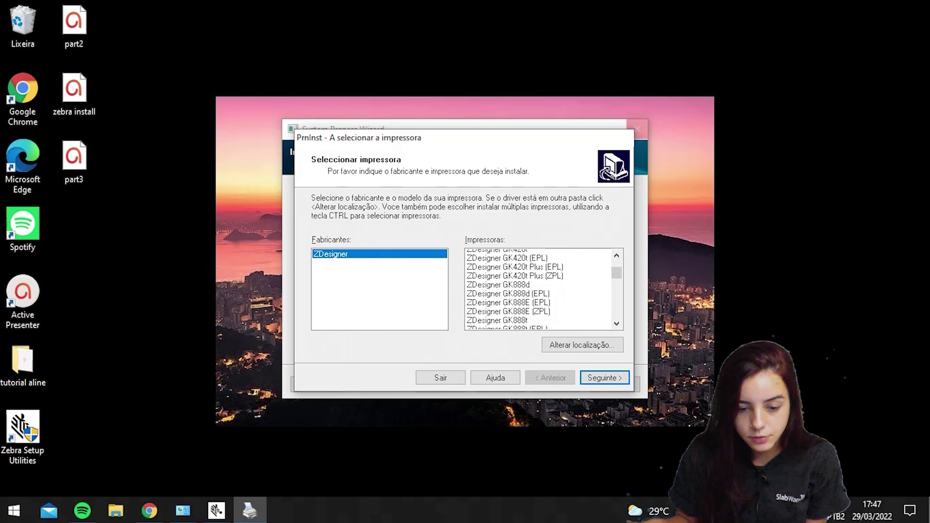
{"action": "scroll", "coordinate": [538, 290], "scroll_direction": "up", "scroll_amount": 5}
{"action": "left_click", "coordinate": [498, 316]}
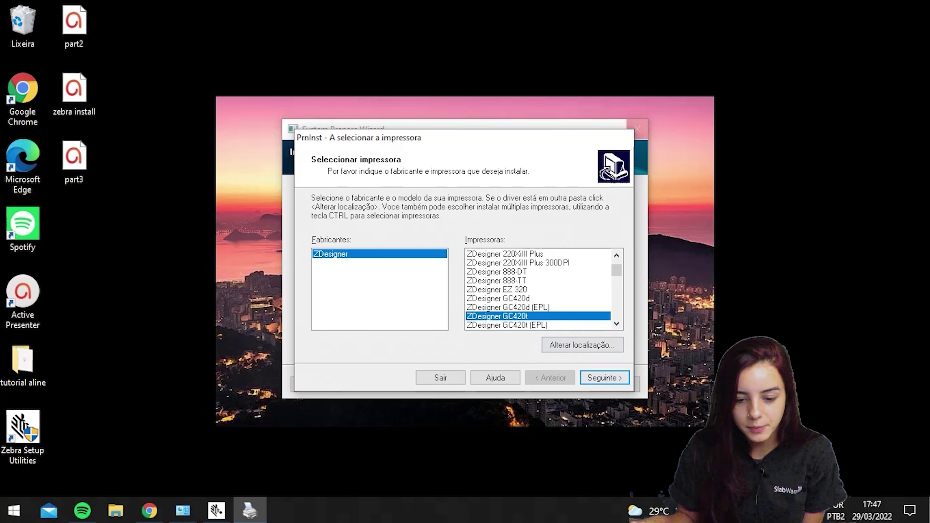
{"action": "left_click", "coordinate": [583, 377]}
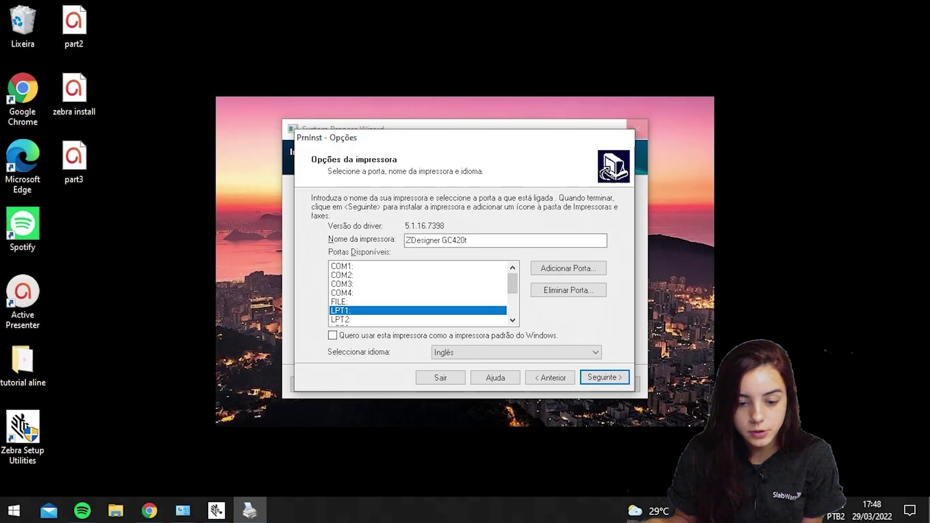
Step: Assign port USB001 and finish the wizard without the extra Zebra applications
{"action": "scroll", "coordinate": [417, 293], "scroll_direction": "down", "scroll_amount": 3}
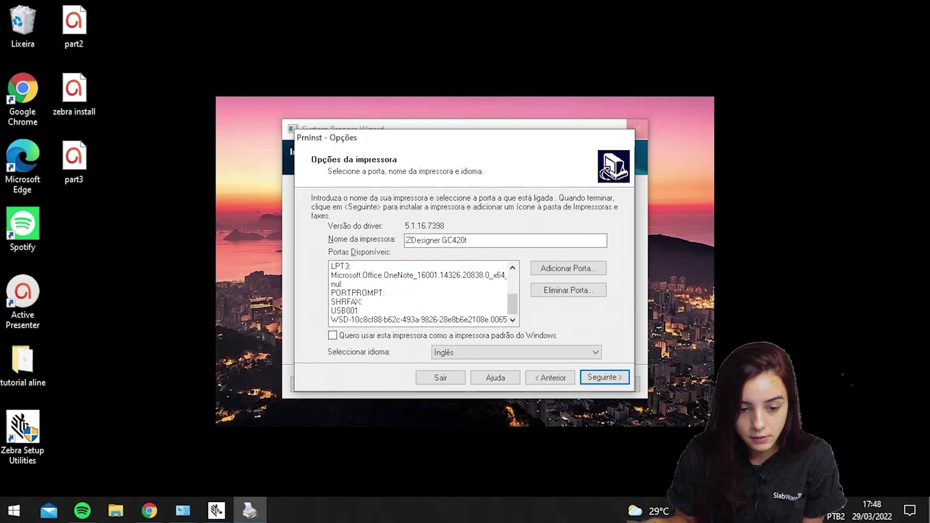
{"action": "left_click", "coordinate": [366, 310]}
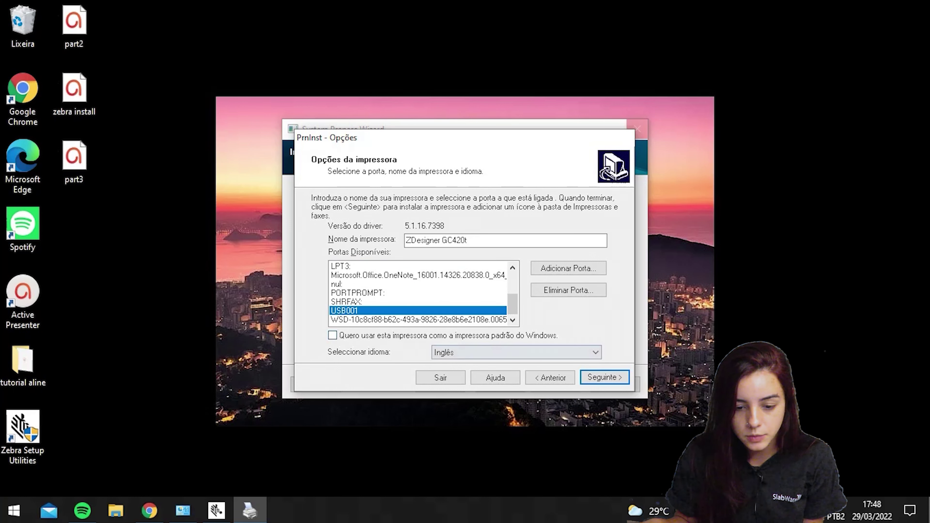
{"action": "key", "text": "Return"}
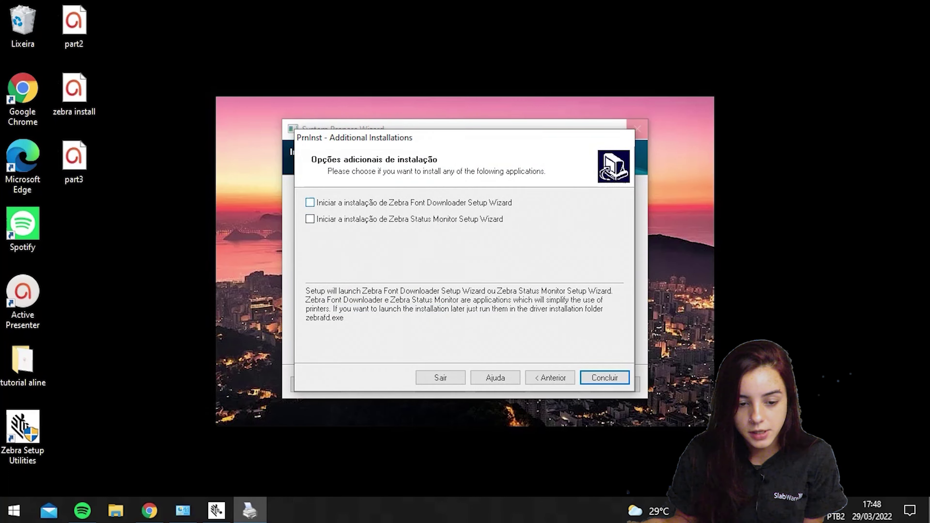
{"action": "key", "text": "Return"}
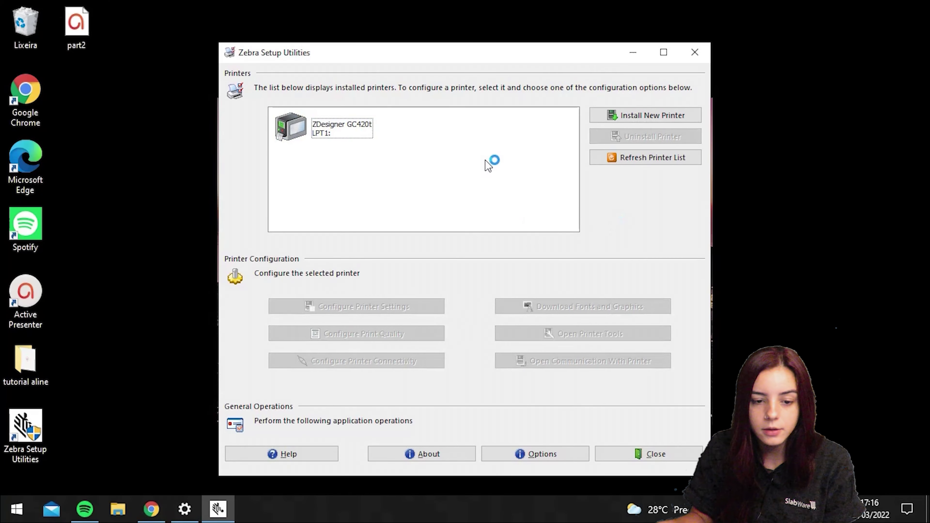
Step: Calibrate media on the ZDesigner GC420t from Printer Tools' Action commands, then return to SlabWare
{"action": "left_click", "coordinate": [367, 128]}
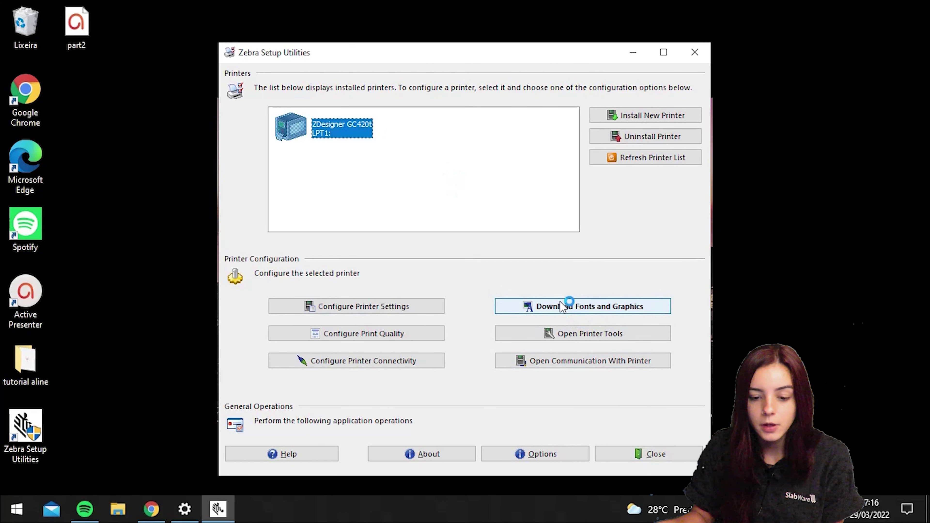
{"action": "left_click", "coordinate": [567, 334]}
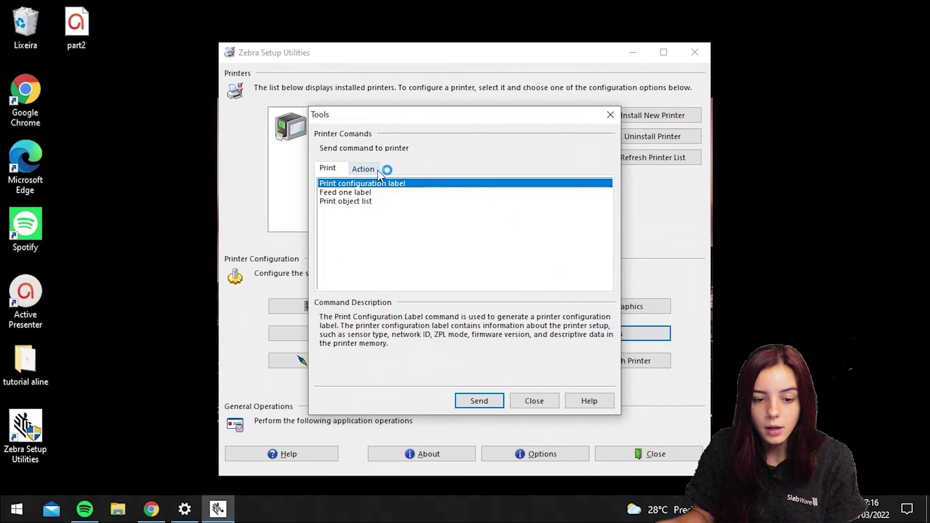
{"action": "left_click", "coordinate": [372, 169]}
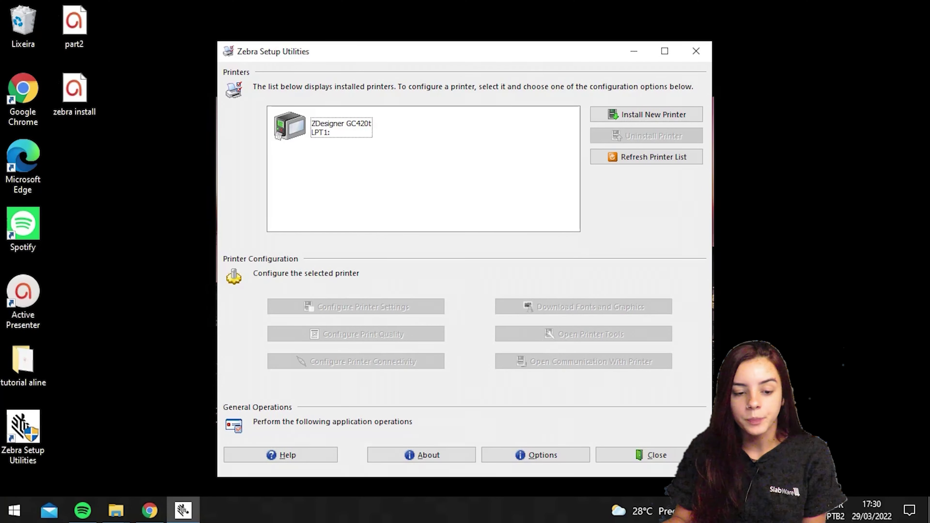
{"action": "left_click", "coordinate": [149, 511]}
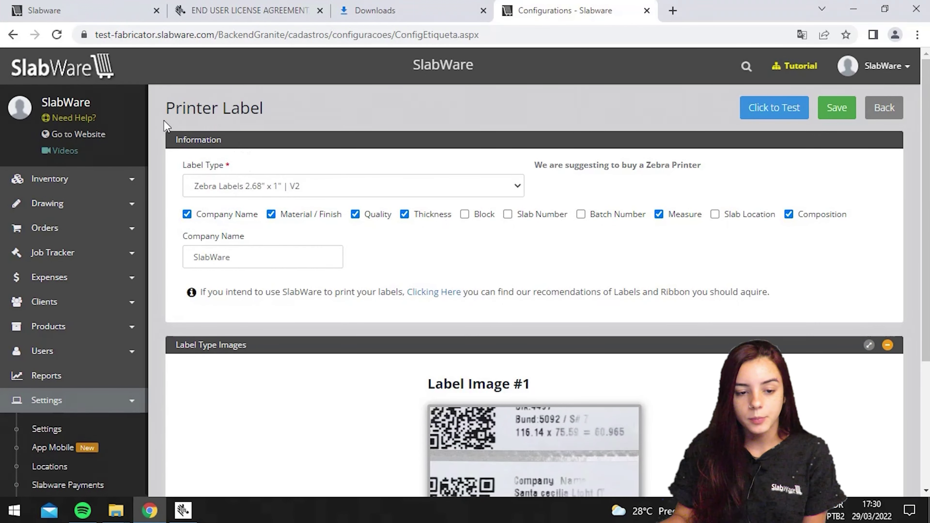
Step: Change the label type to Zebra Labels 4" x 1" and save the label settings
{"action": "left_click", "coordinate": [296, 188]}
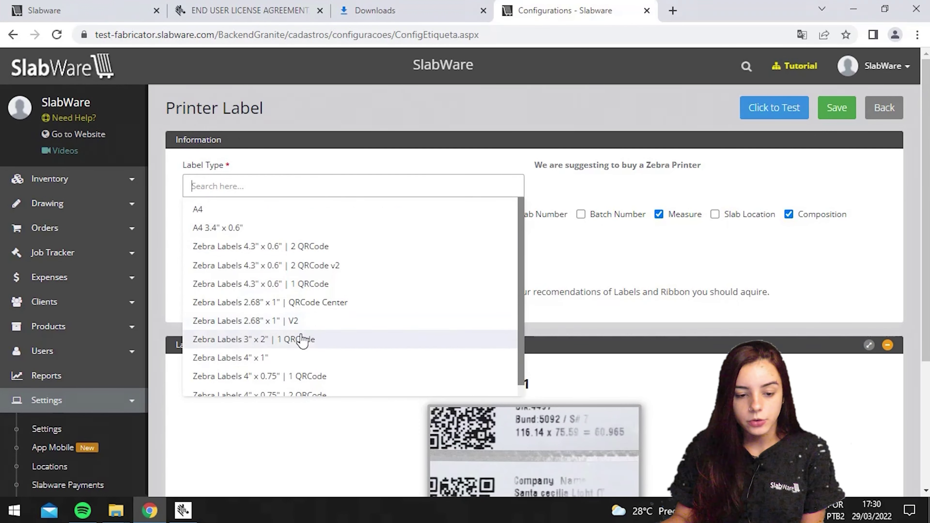
{"action": "left_click", "coordinate": [272, 358]}
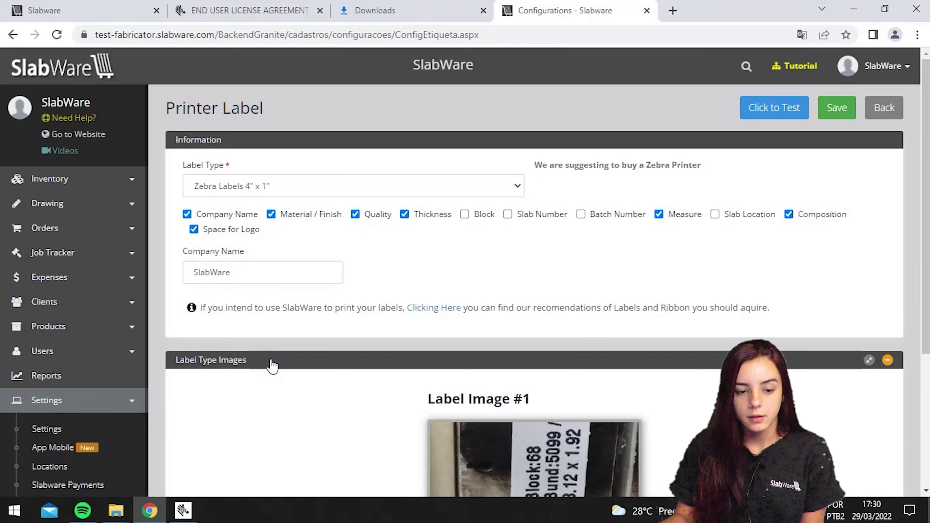
{"action": "left_click", "coordinate": [824, 112]}
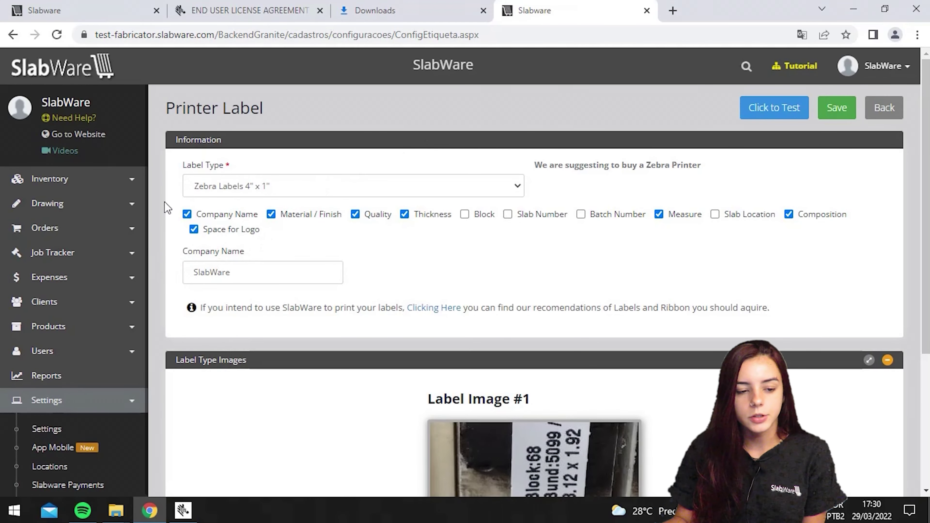
Step: Open the Alaska White 2001 bundle from the List of Slabs and select all its slabs
{"action": "left_click", "coordinate": [119, 180]}
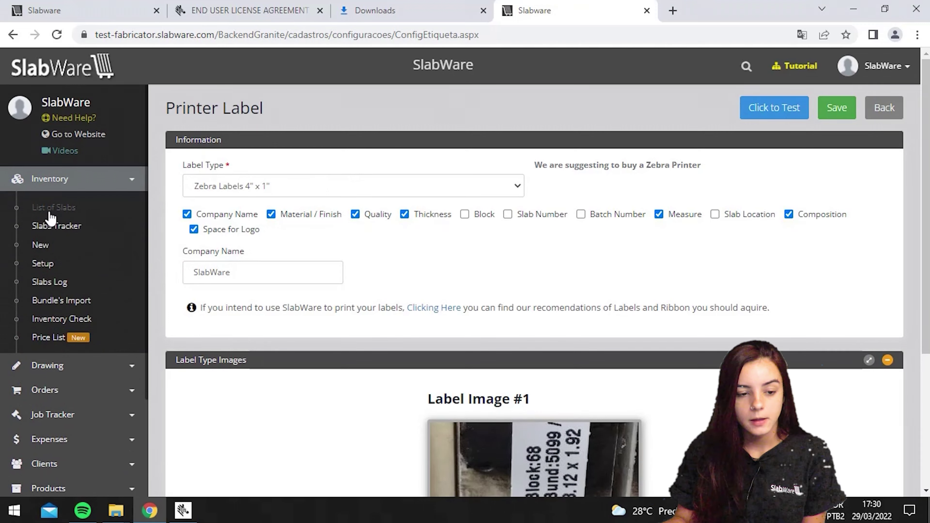
{"action": "left_click", "coordinate": [58, 212]}
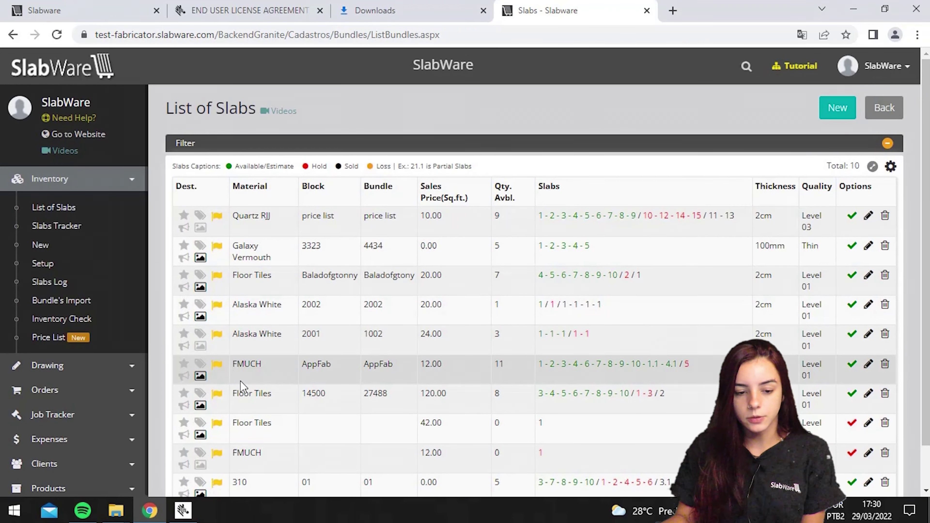
{"action": "left_click", "coordinate": [255, 339]}
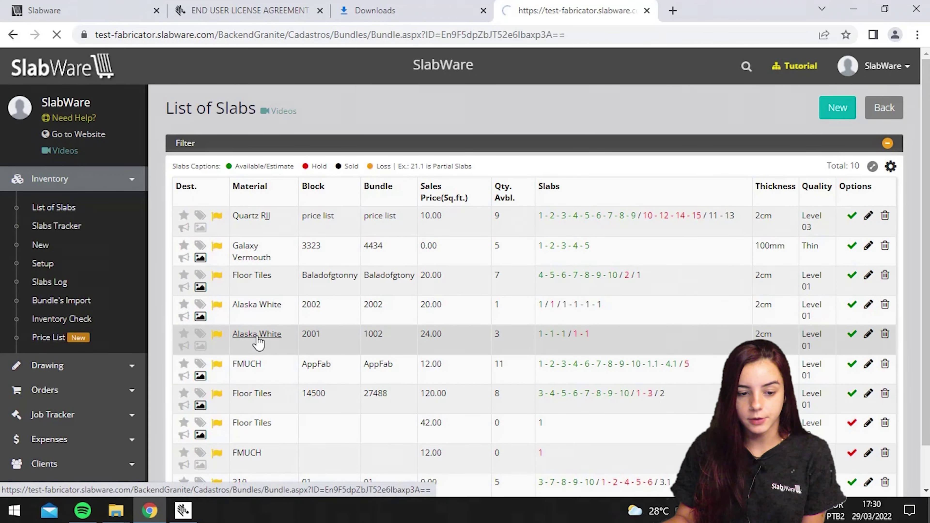
{"action": "scroll", "coordinate": [544, 277], "scroll_direction": "down", "scroll_amount": 10}
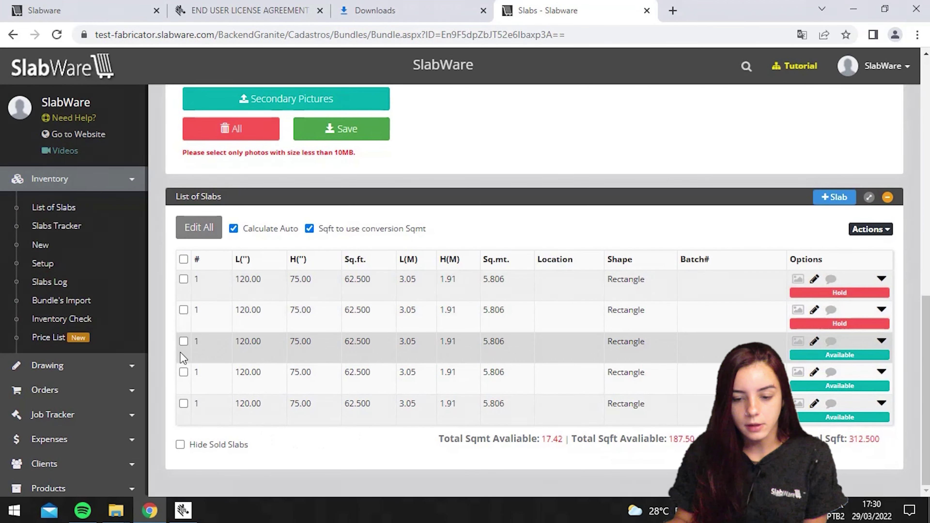
{"action": "left_click", "coordinate": [183, 341]}
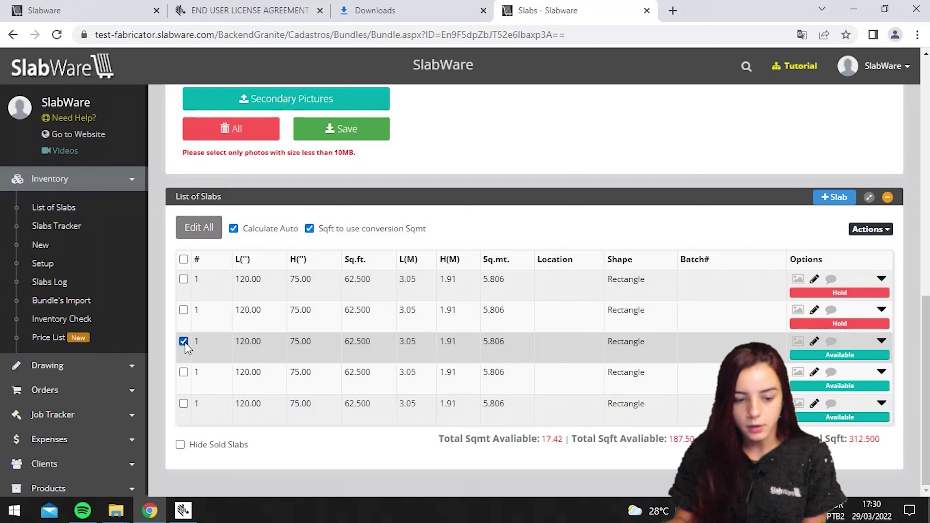
{"action": "left_click", "coordinate": [184, 372]}
{"action": "left_click", "coordinate": [183, 261]}
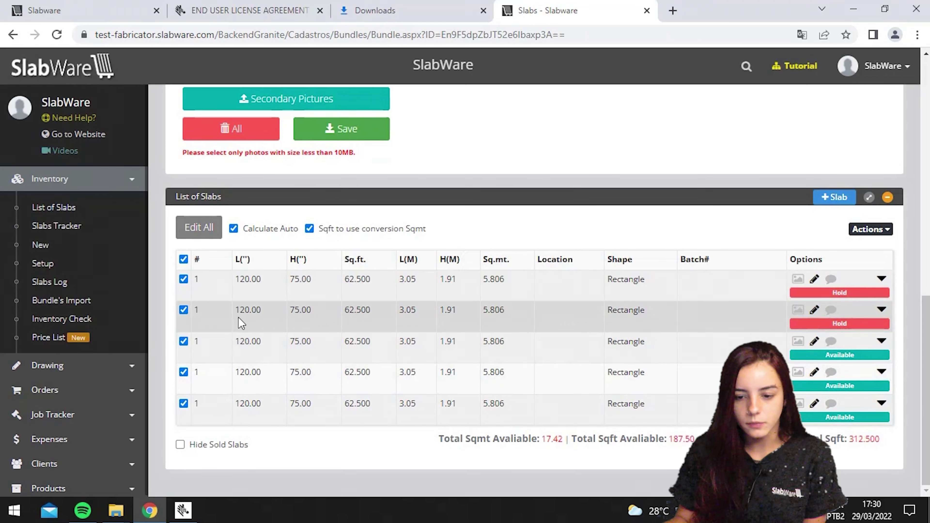
Step: Export the selected slabs' labels with Print Label and review ZebraPrinter (5).txt
{"action": "left_click", "coordinate": [882, 229]}
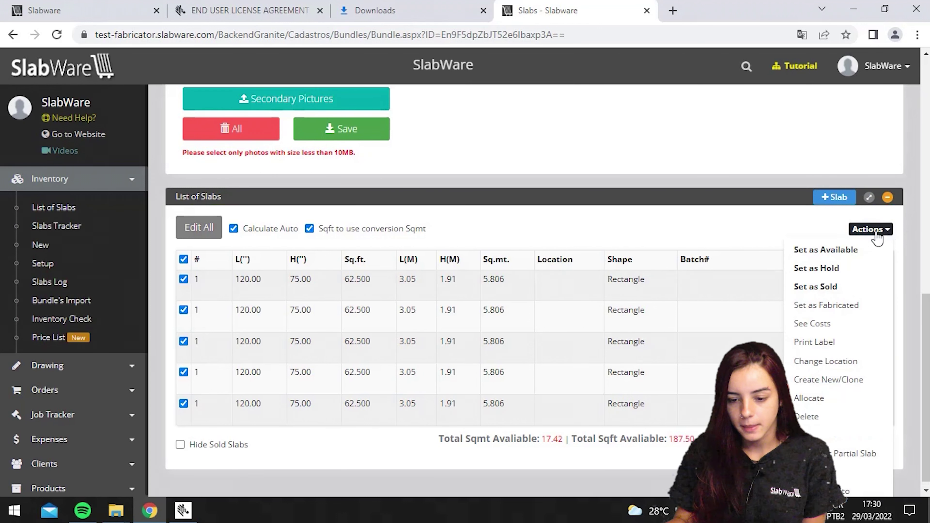
{"action": "left_click", "coordinate": [815, 344]}
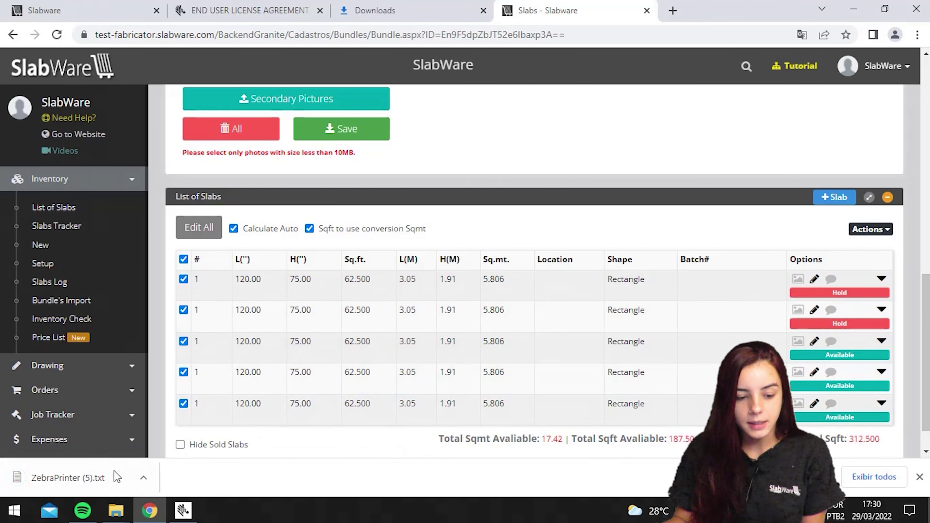
{"action": "left_click", "coordinate": [104, 477]}
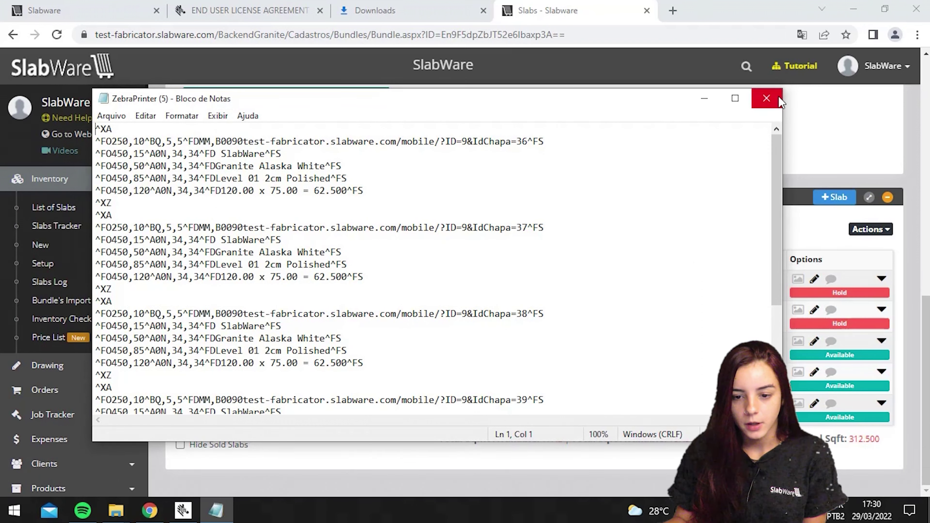
{"action": "left_click", "coordinate": [766, 98]}
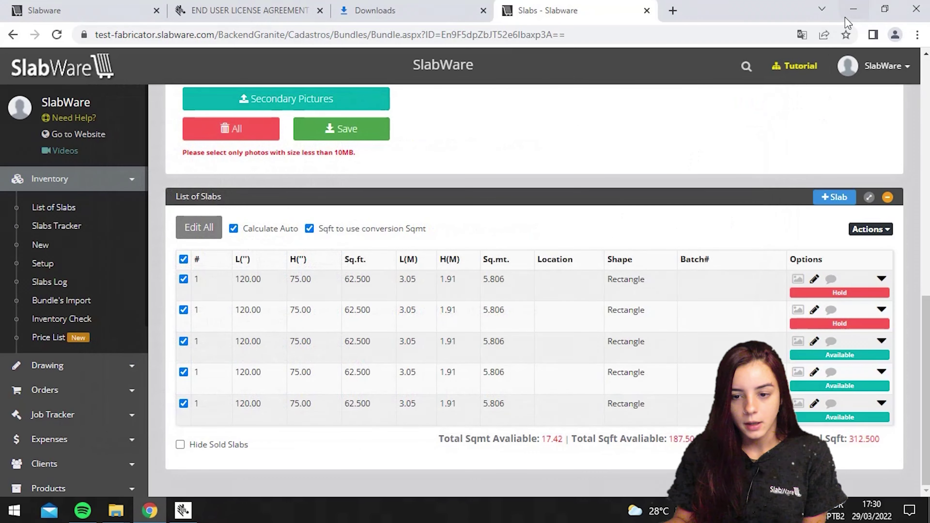
{"action": "left_click", "coordinate": [853, 9]}
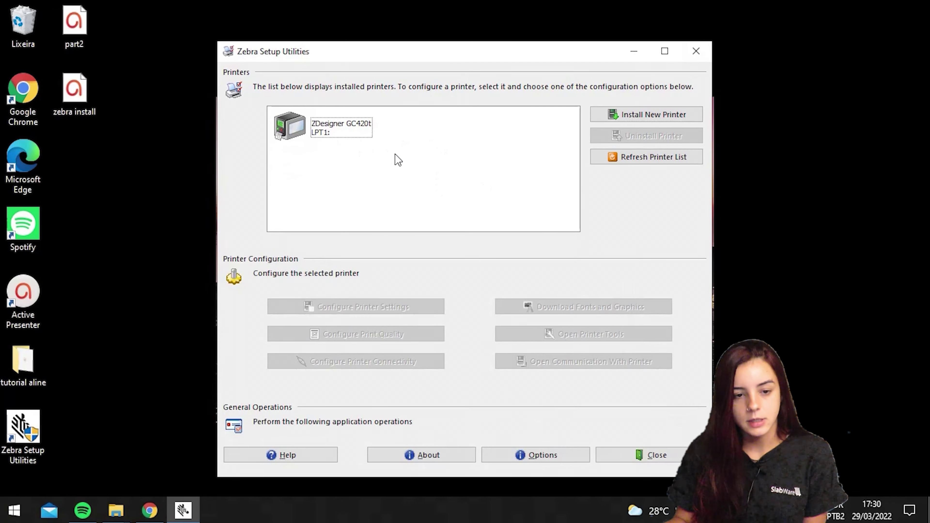
Step: Send ZebraPrinter (5).txt from Downloads to the ZDesigner GC420t with the Send file action
{"action": "left_click", "coordinate": [349, 141]}
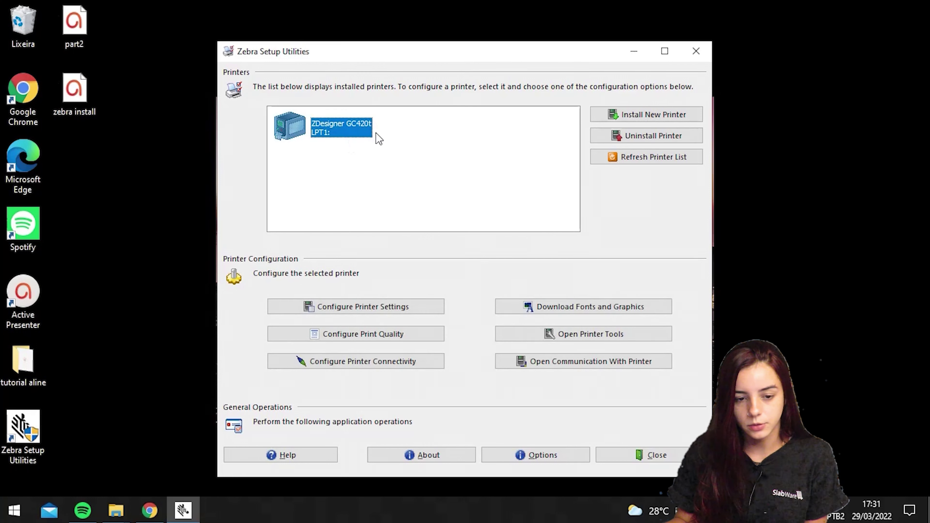
{"action": "left_click", "coordinate": [547, 338]}
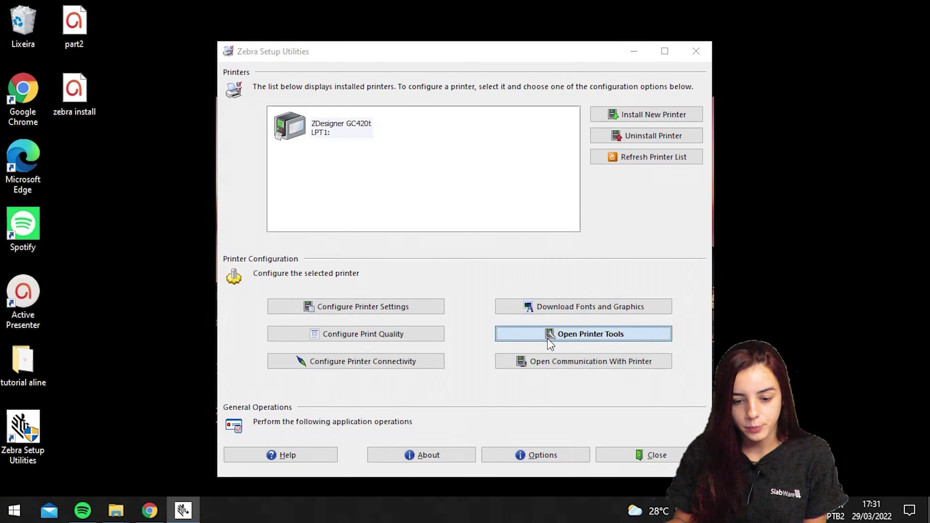
{"action": "left_click", "coordinate": [363, 172]}
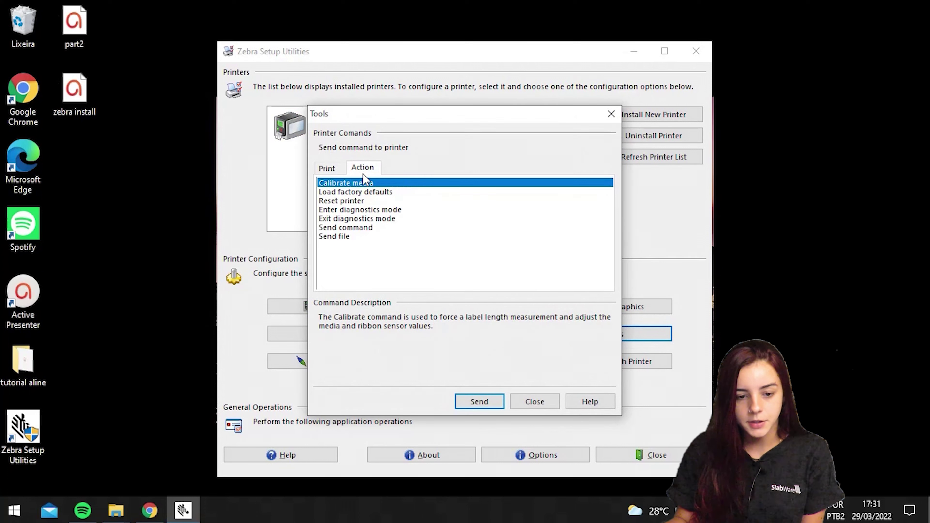
{"action": "left_click", "coordinate": [344, 237]}
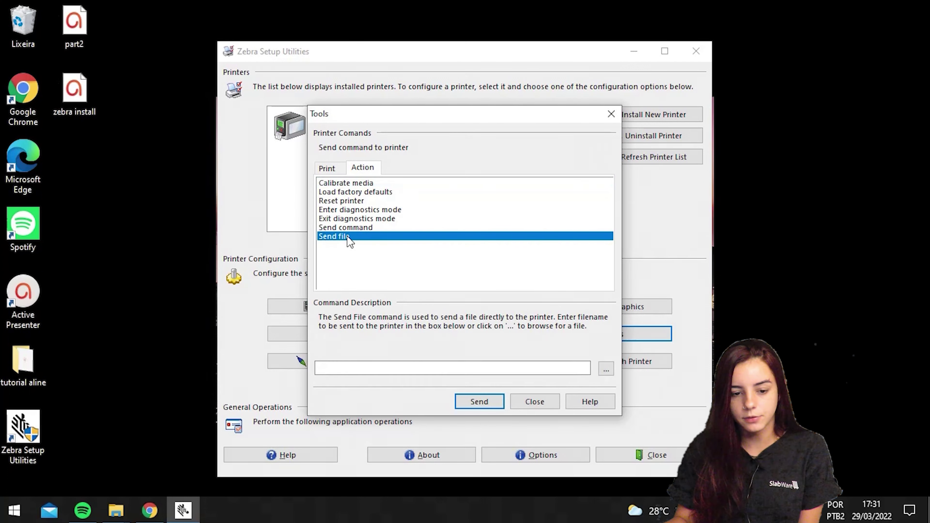
{"action": "left_click", "coordinate": [608, 371]}
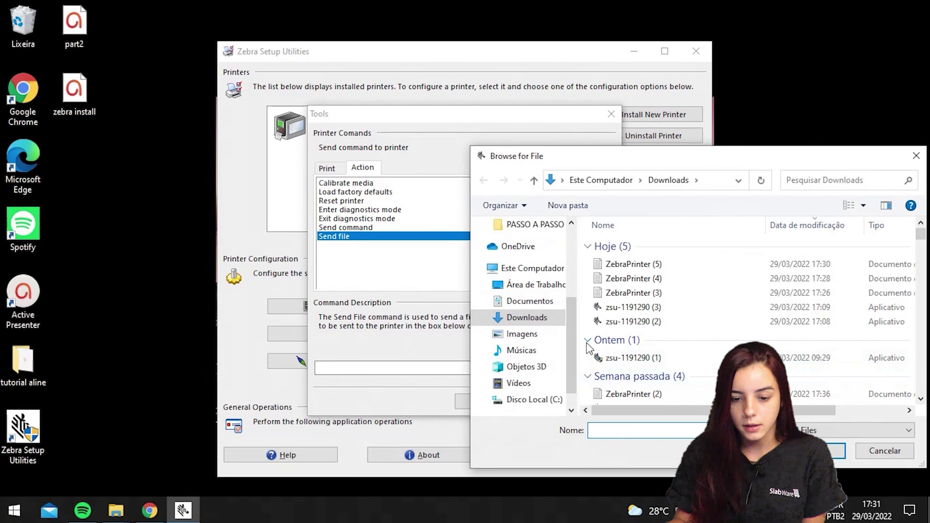
{"action": "left_click", "coordinate": [682, 264]}
{"action": "double_click", "coordinate": [682, 265]}
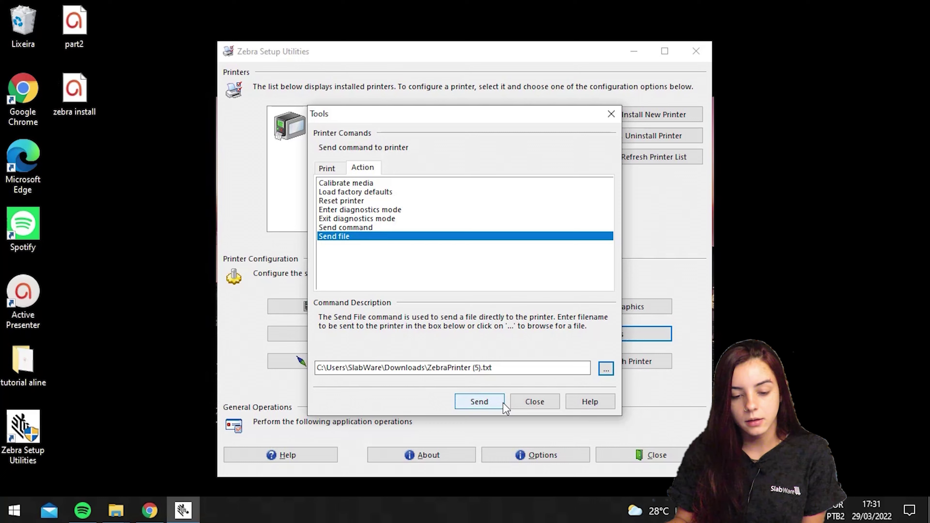
{"action": "left_click", "coordinate": [479, 401]}
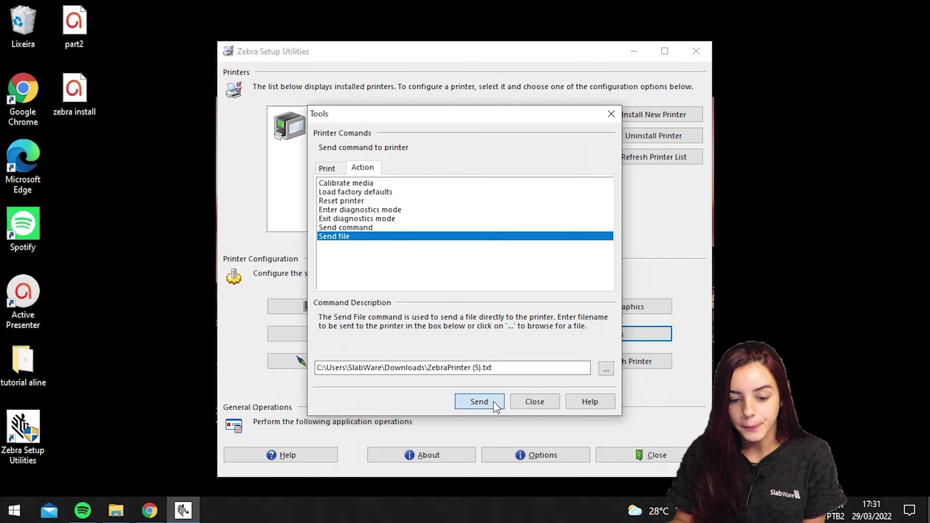